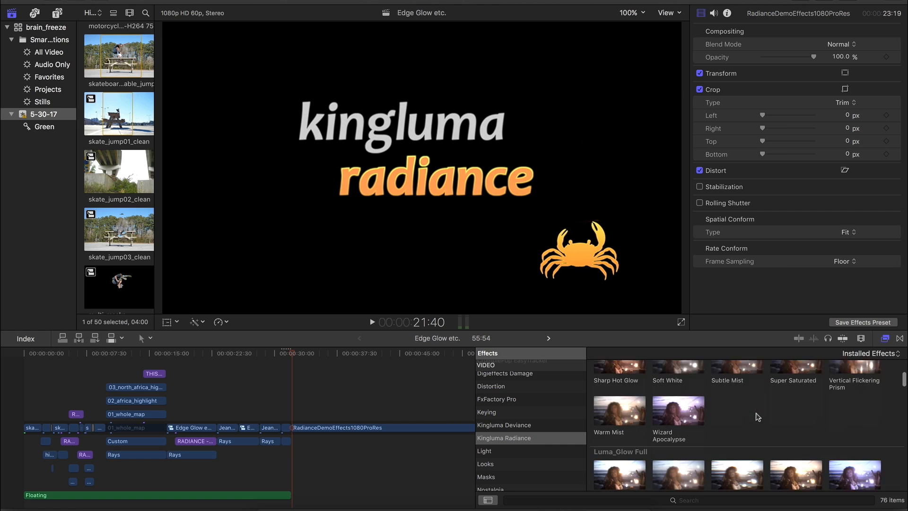
# Examine the Kingluma Radiance effect presets from Luma_Glow through Luma_Rays to x Alpha Edge Glow and x Alpha Edge Glow Basic
pyautogui.scroll(-3, 756, 413)
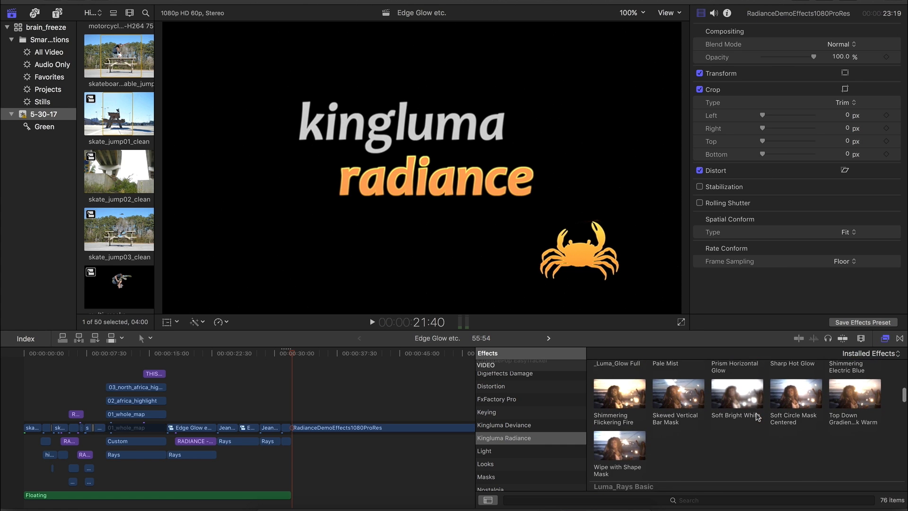
pyautogui.scroll(-1, 758, 417)
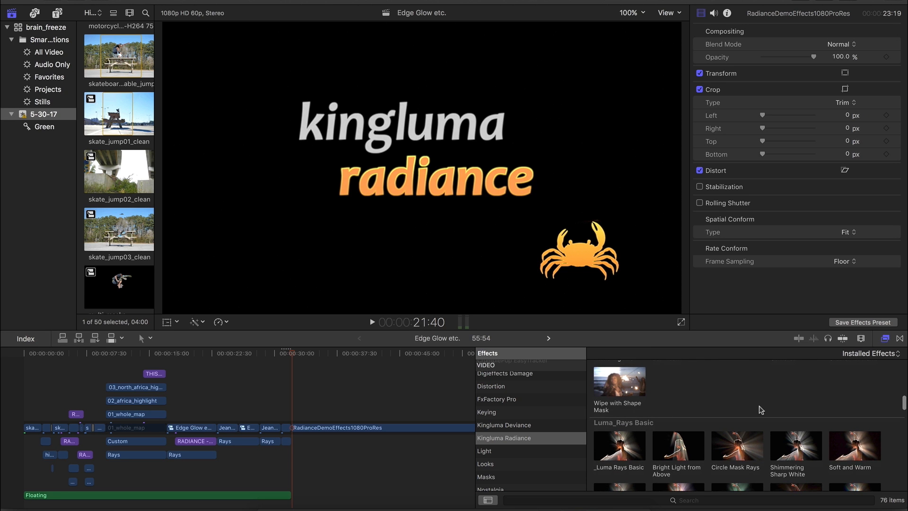
pyautogui.scroll(-2, 761, 409)
pyautogui.scroll(-5, 761, 409)
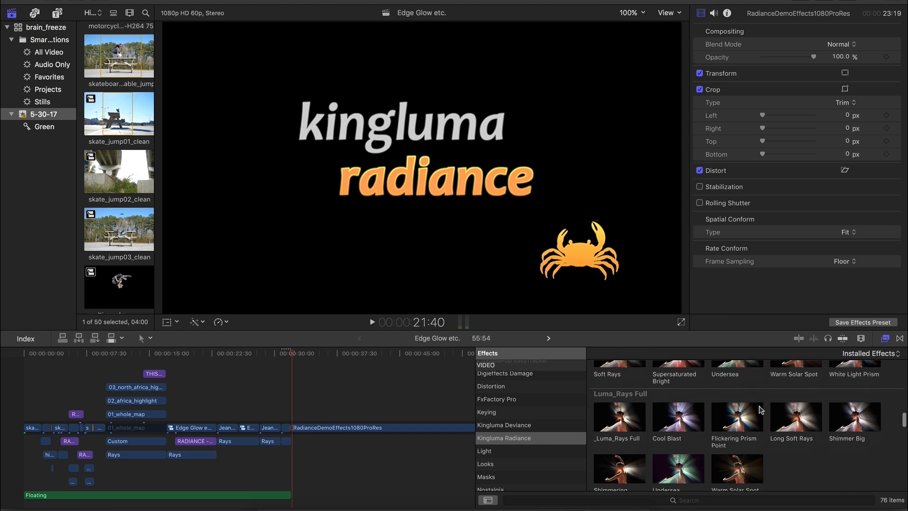
pyautogui.scroll(-1, 761, 409)
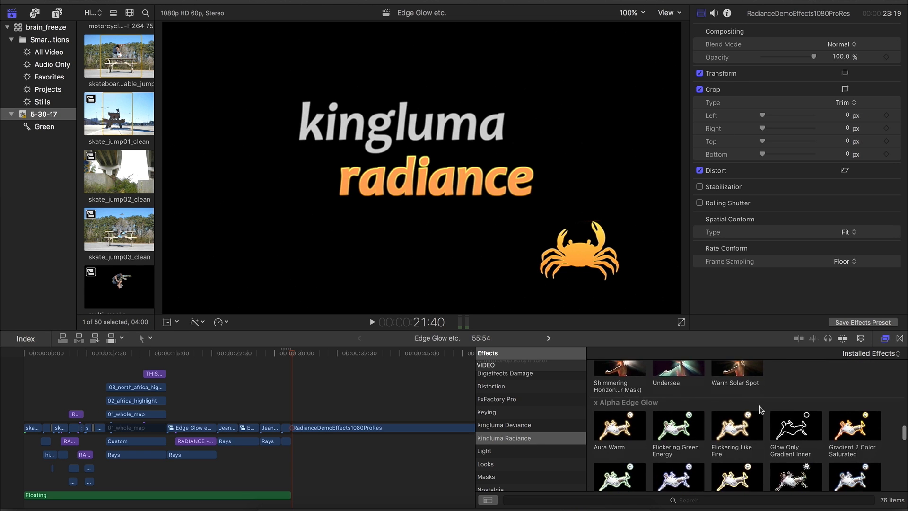
pyautogui.scroll(-5, 806, 386)
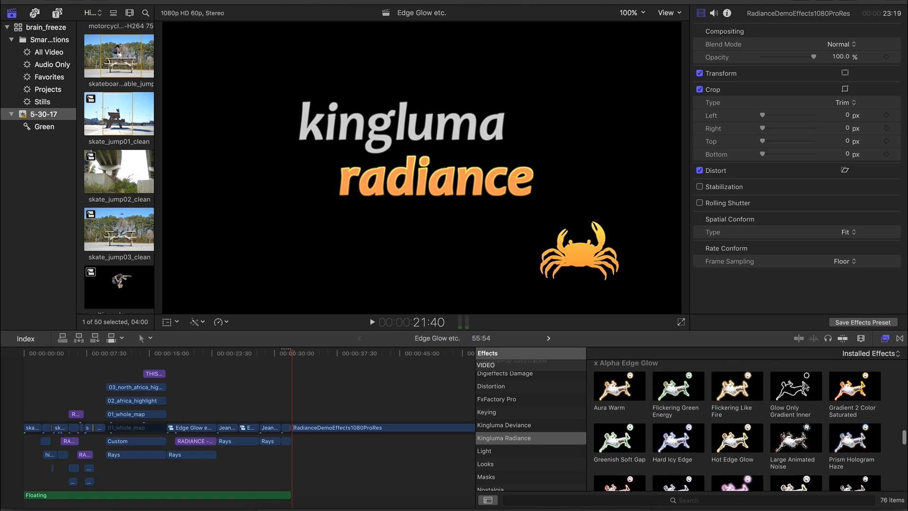
pyautogui.scroll(-15, 805, 386)
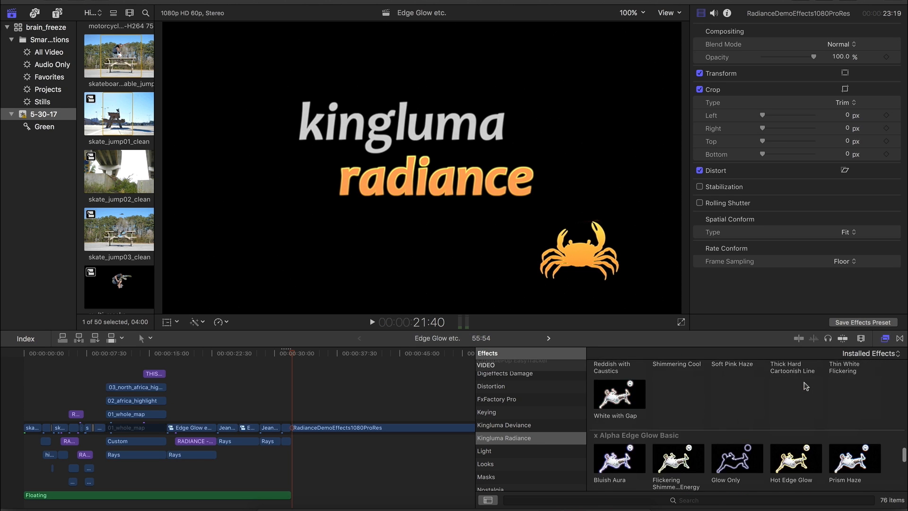
pyautogui.scroll(-10, 805, 386)
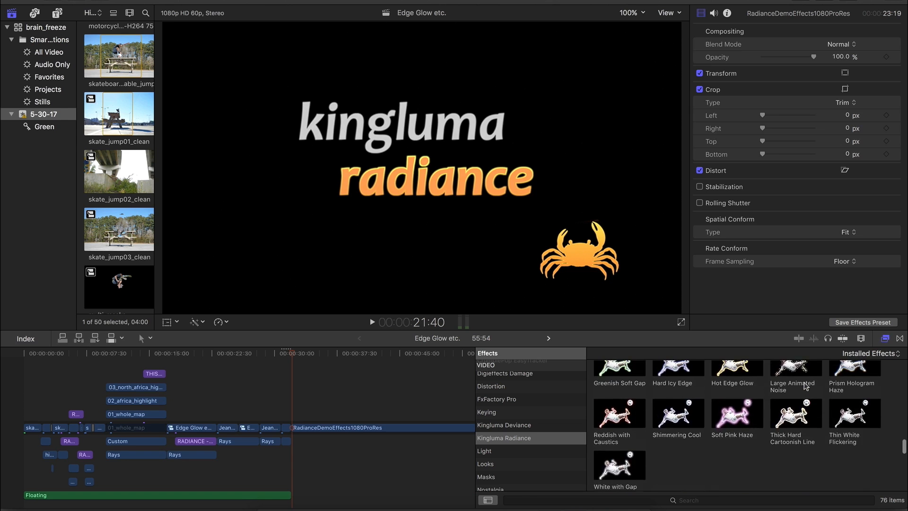
pyautogui.scroll(3, 806, 385)
pyautogui.scroll(-5, 805, 384)
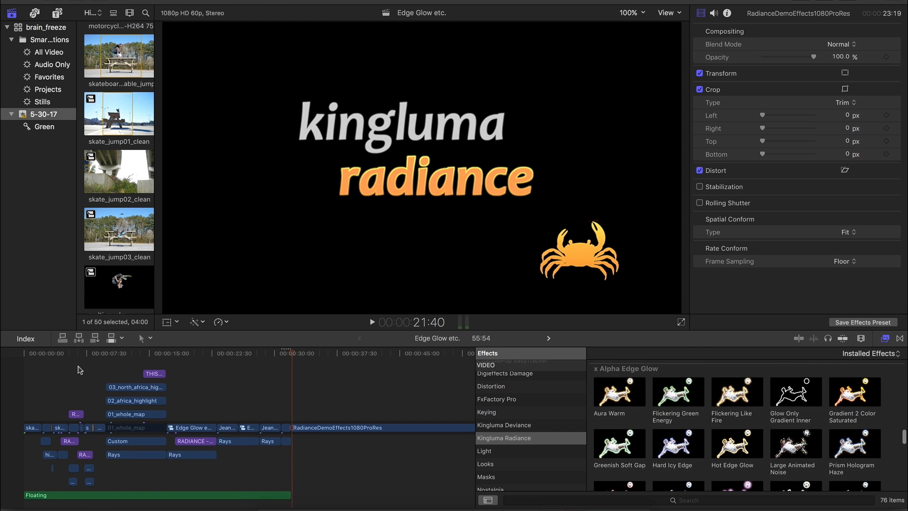
# Zoom in on the timeline and scrub through the first multi_masks clip to review its animated edge glow
pyautogui.moveTo(61, 356); pyautogui.dragTo(30, 358)
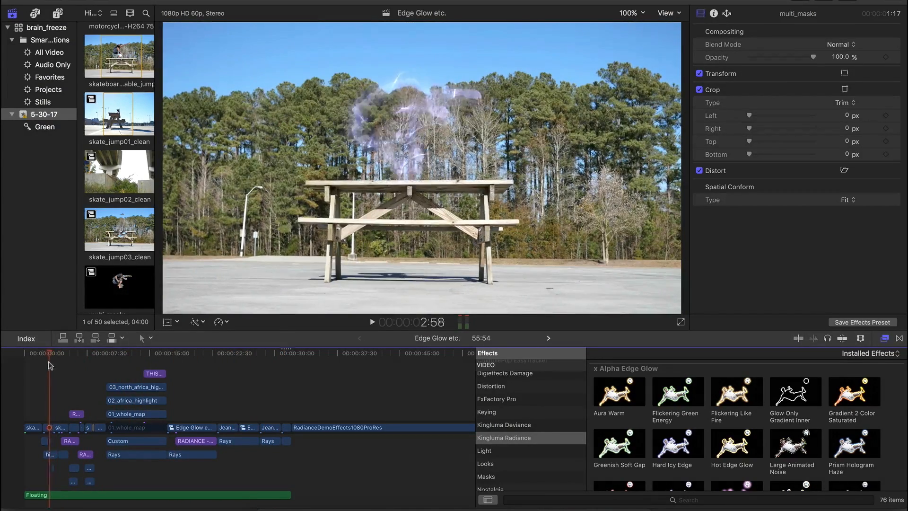
pyautogui.click(44, 364)
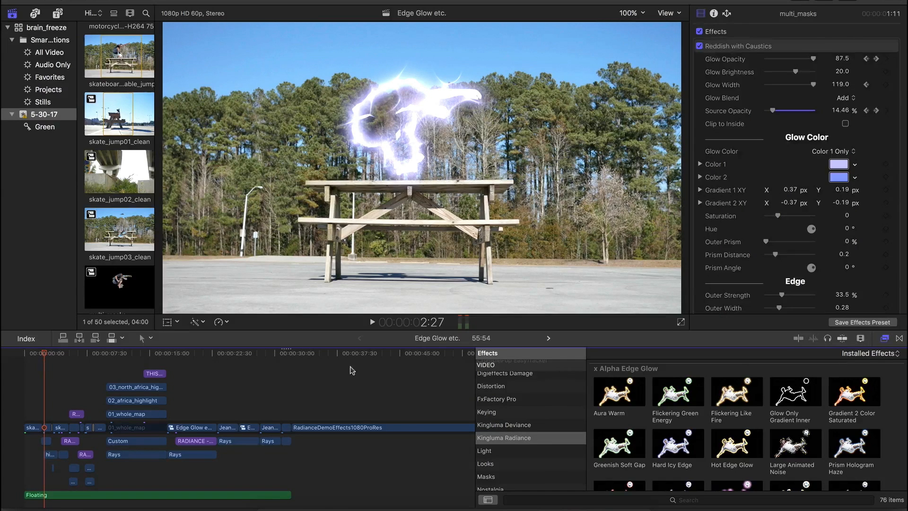
pyautogui.click(859, 338)
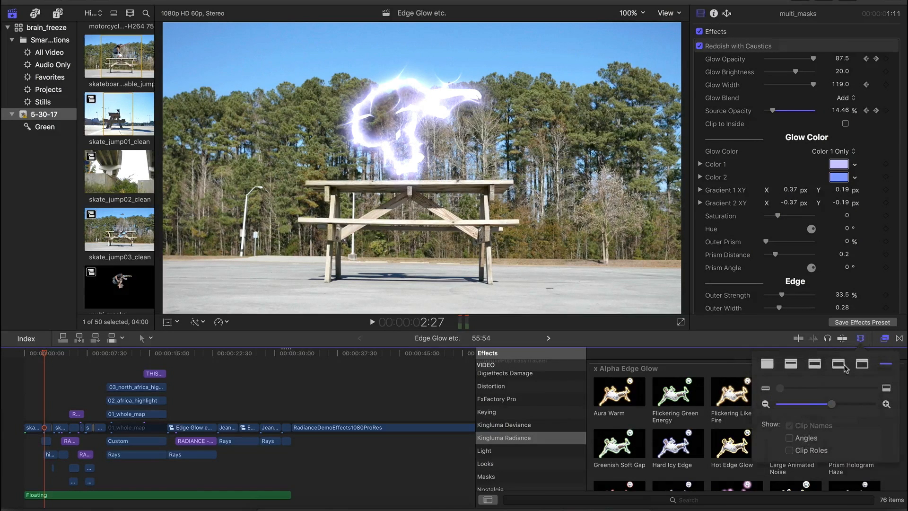
pyautogui.moveTo(827, 407); pyautogui.dragTo(853, 405)
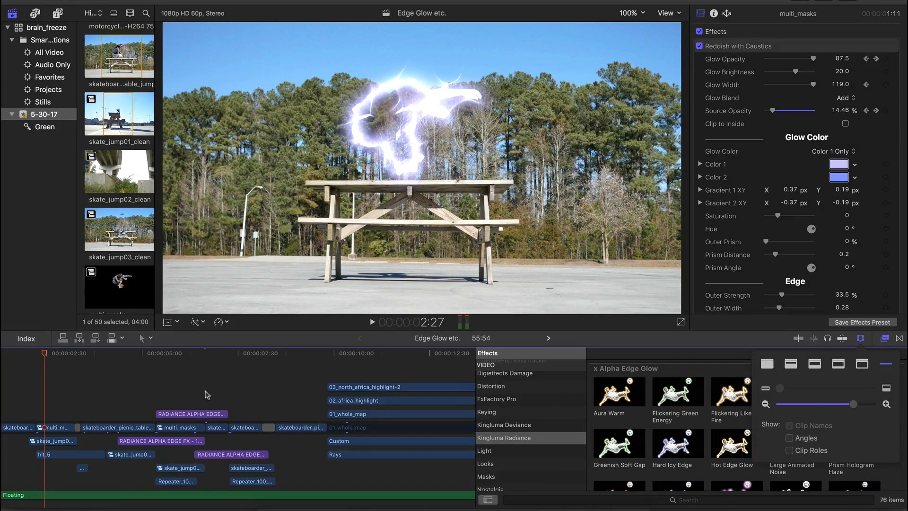
pyautogui.moveTo(43, 358)
pyautogui.mouseDown()
pyautogui.moveTo(66, 356)
pyautogui.moveTo(38, 360)
pyautogui.mouseUp()
pyautogui.press('l')
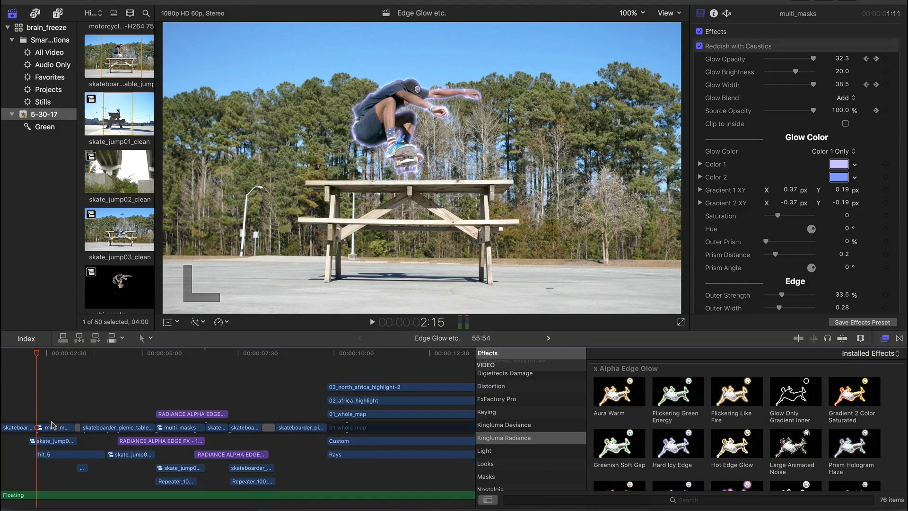
pyautogui.moveTo(37, 356); pyautogui.dragTo(65, 369)
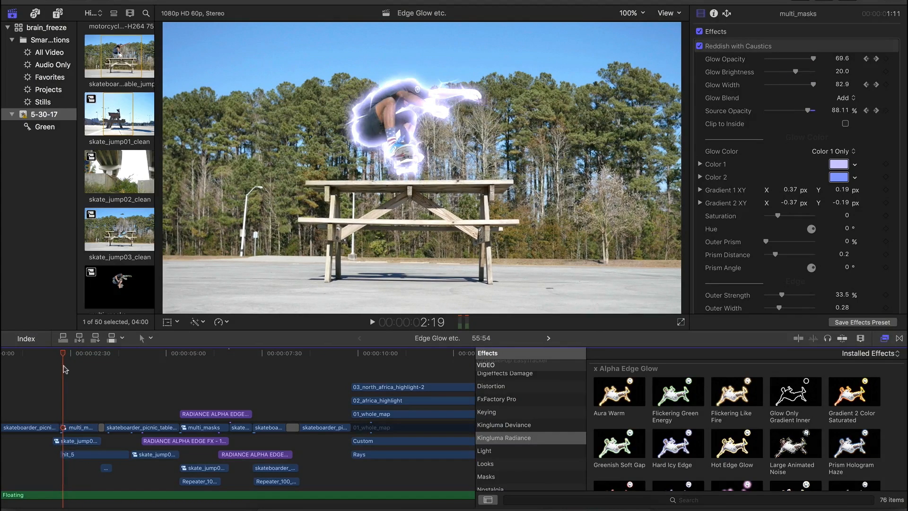
# Open the first multi_masks compound clip and inspect the upper skateboarder clip's Draw Mask effects and the Masks effect category
pyautogui.doubleClick(78, 429)
pyautogui.click(30, 387)
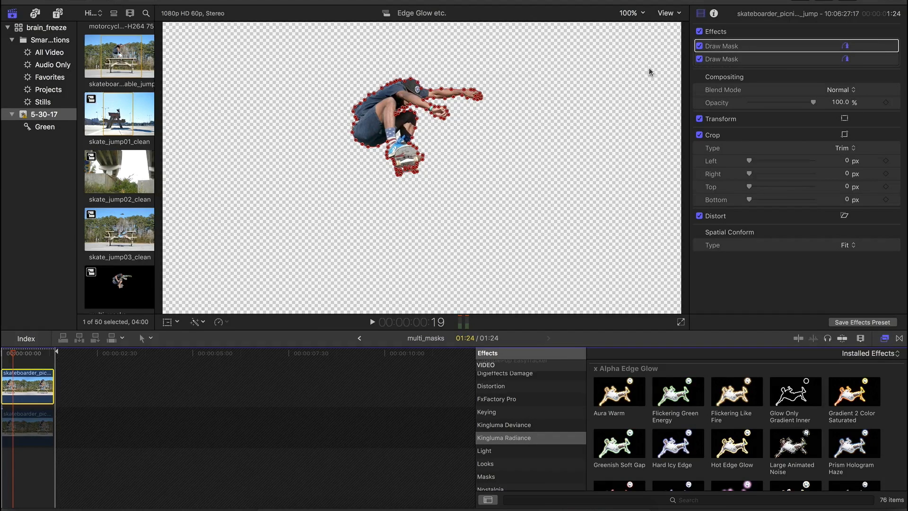
pyautogui.click(699, 46)
pyautogui.click(517, 477)
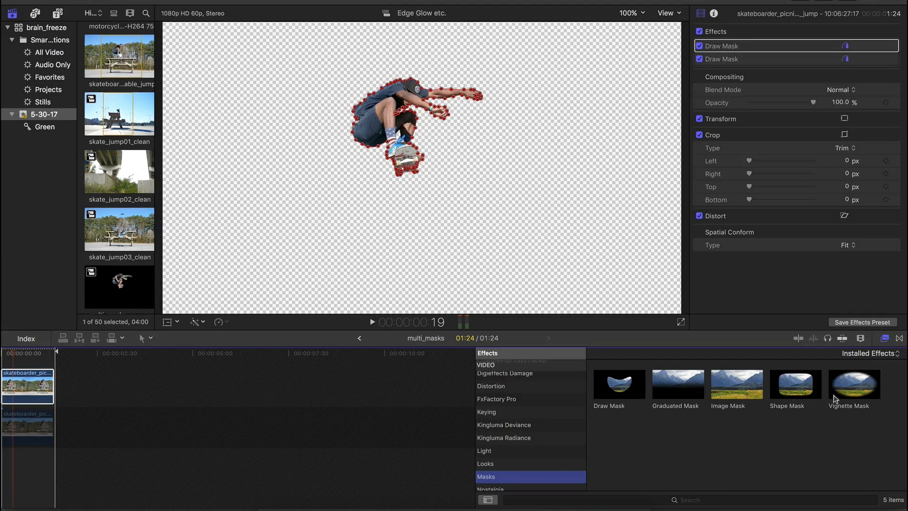
pyautogui.click(539, 437)
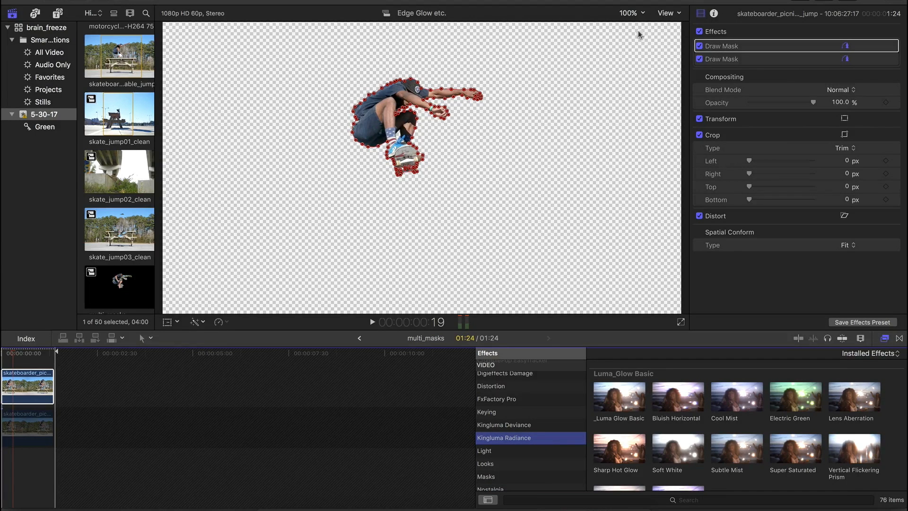
# Inspect the alpha channel with the lower picnic table clip toggled on and off, then restore the viewer to all channels
pyautogui.click(670, 13)
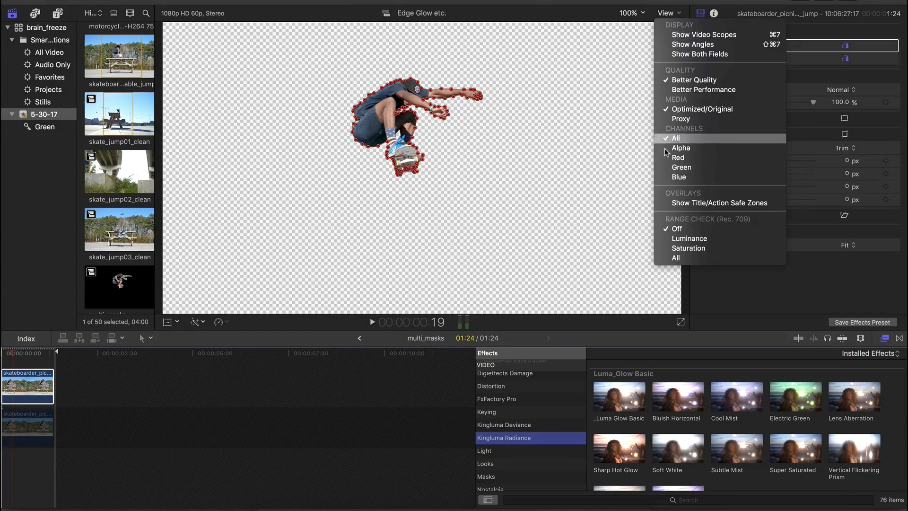
pyautogui.click(675, 148)
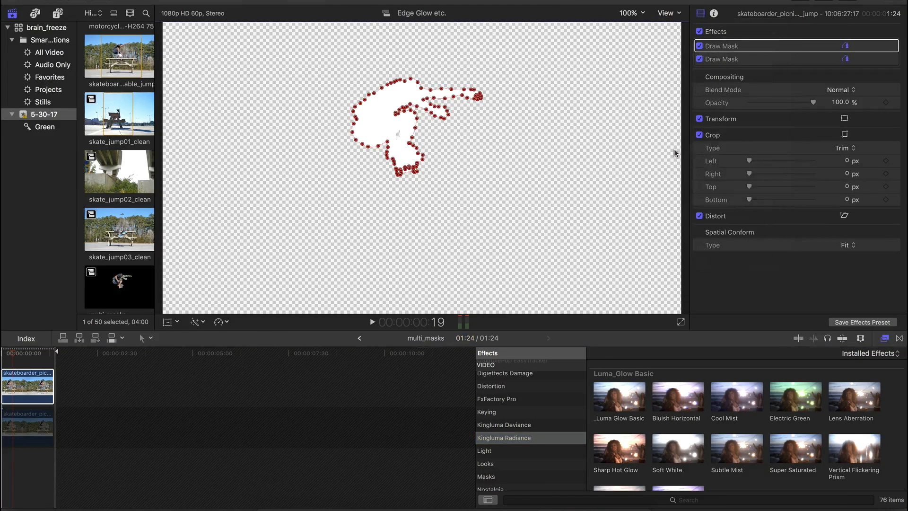
pyautogui.click(14, 424)
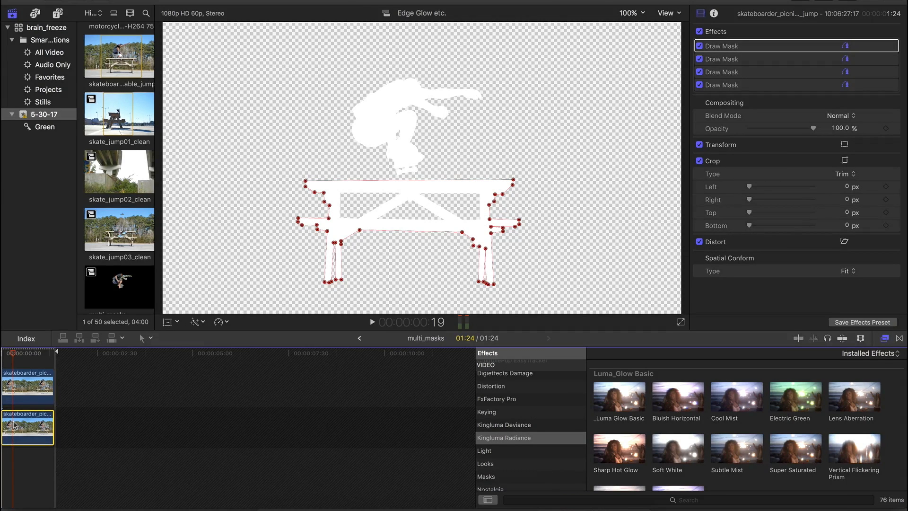
pyautogui.press('v')
pyautogui.press('v')
pyautogui.press('v')
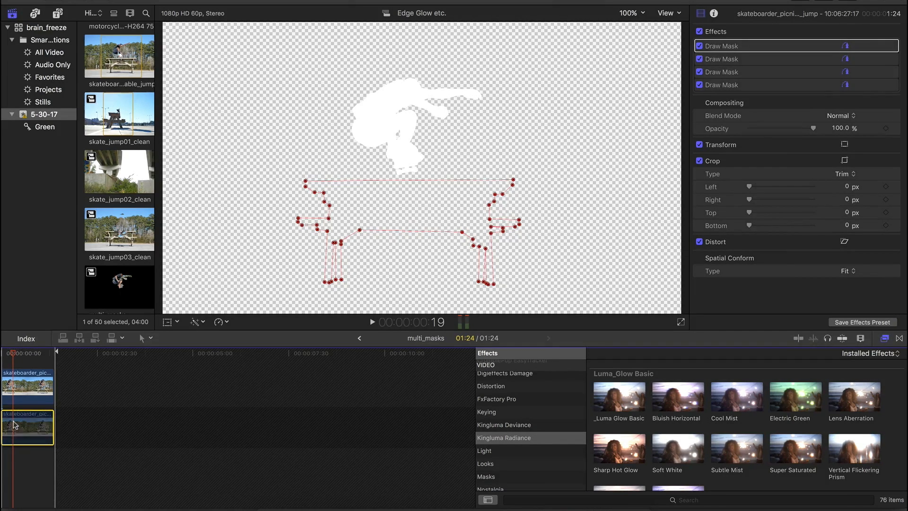
pyautogui.click(668, 13)
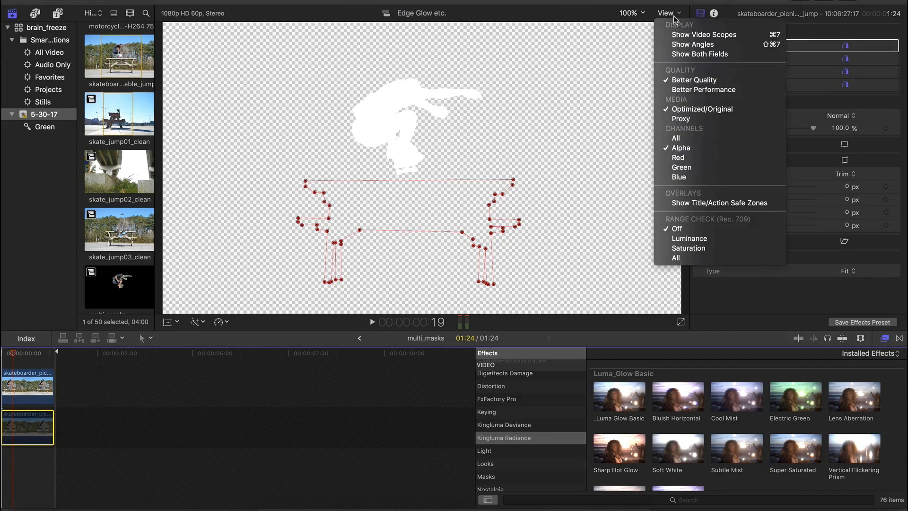
pyautogui.click(678, 138)
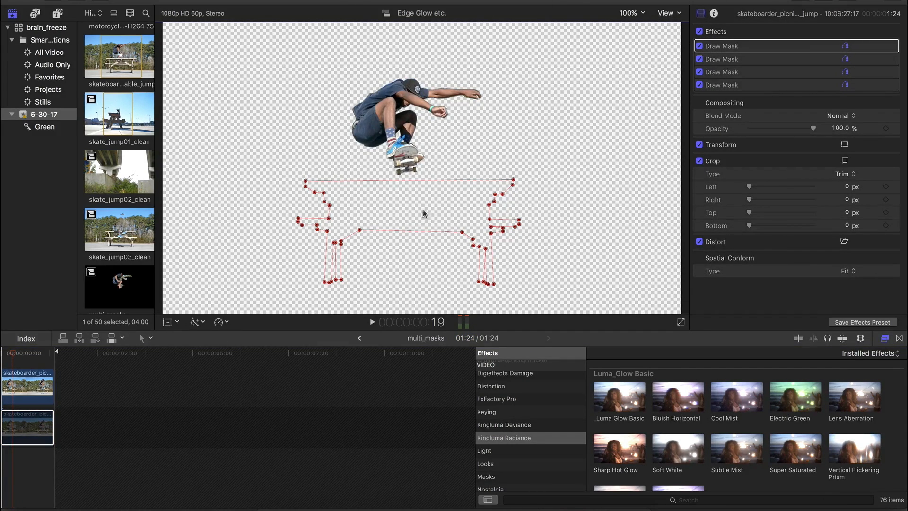
# Return from the compound clip to the Edge Glow etc. timeline and play back the first skateboard jump glow
pyautogui.click(12, 387)
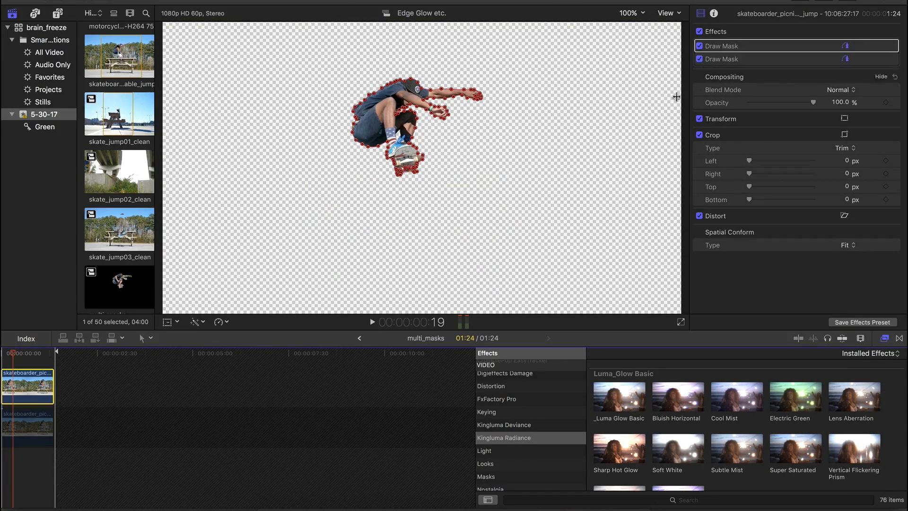
pyautogui.click(360, 337)
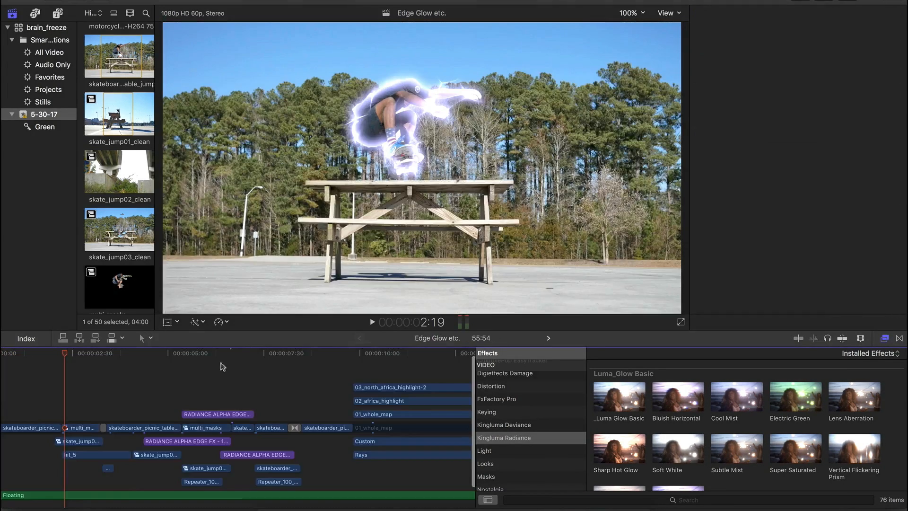
pyautogui.moveTo(65, 358); pyautogui.dragTo(28, 357)
pyautogui.press('space')
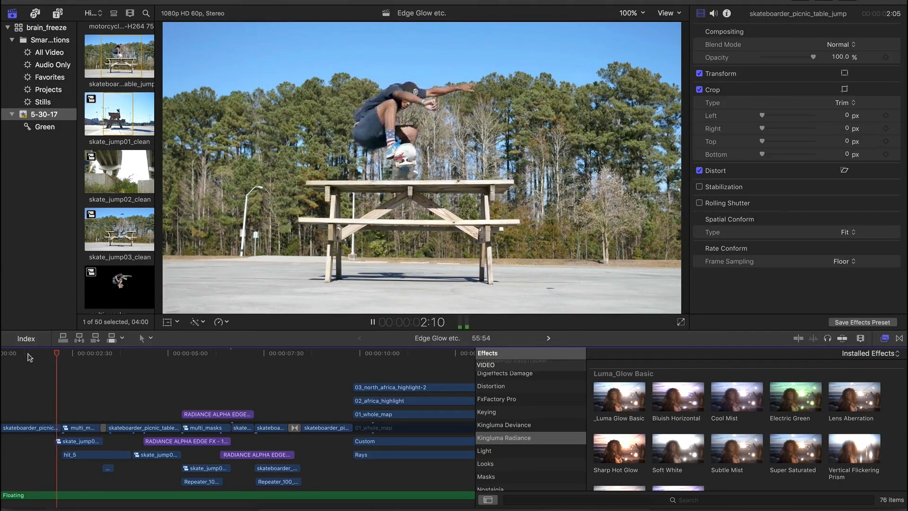
pyautogui.press('space')
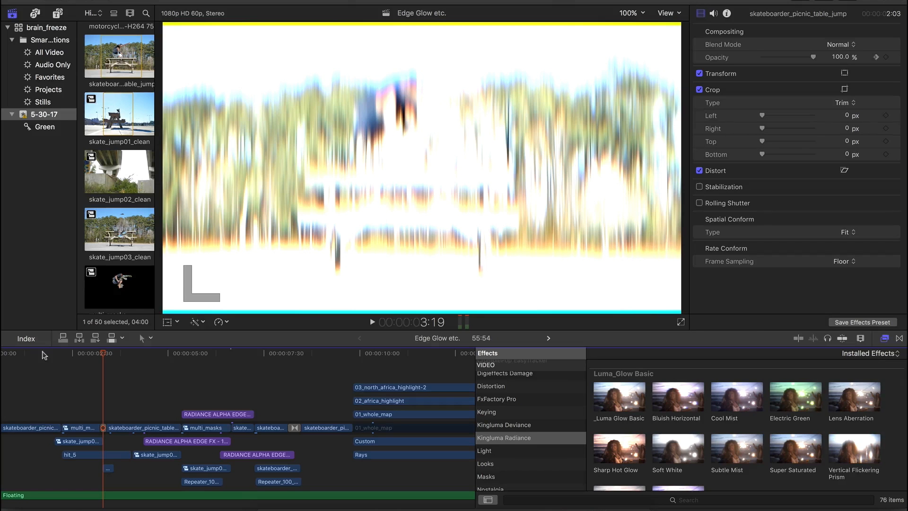
# Move the playhead back to the start of multi_masks and open the skate_jump03_clean compound clip beneath it
pyautogui.moveTo(107, 358); pyautogui.dragTo(62, 355)
pyautogui.click(74, 428)
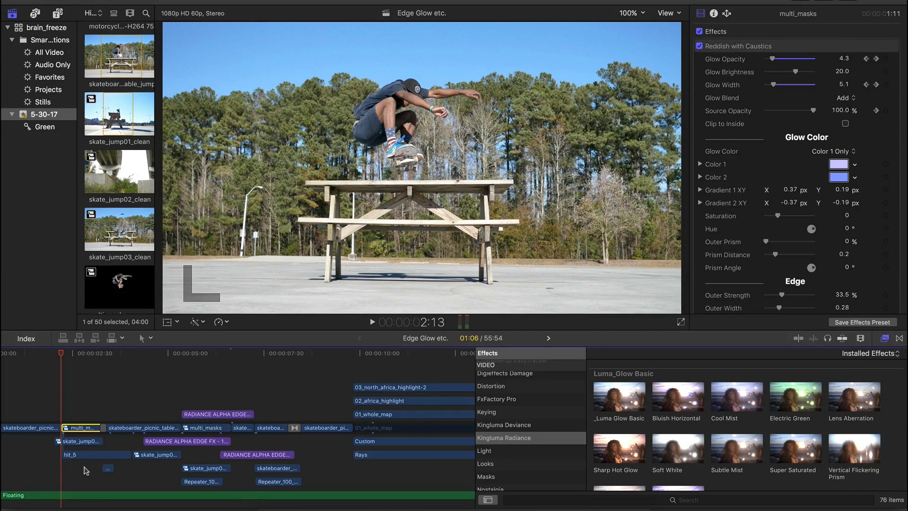
pyautogui.click(72, 442)
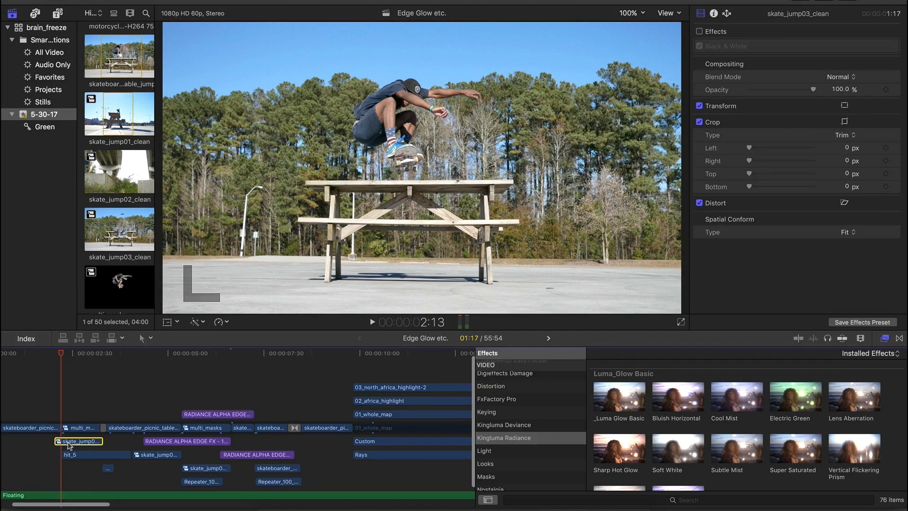
pyautogui.doubleClick(69, 442)
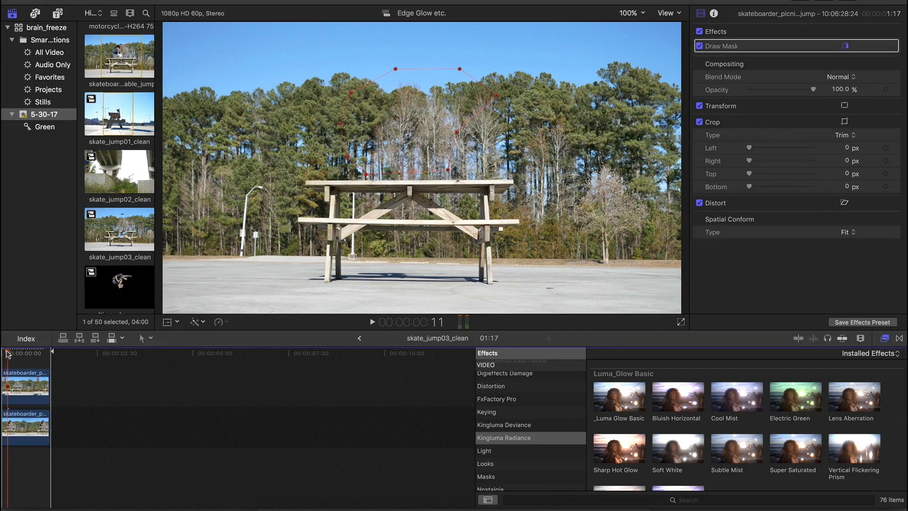
# Temporarily disable the lower clip to view the upper clip's masked background patch, then re-enable it
pyautogui.click(13, 379)
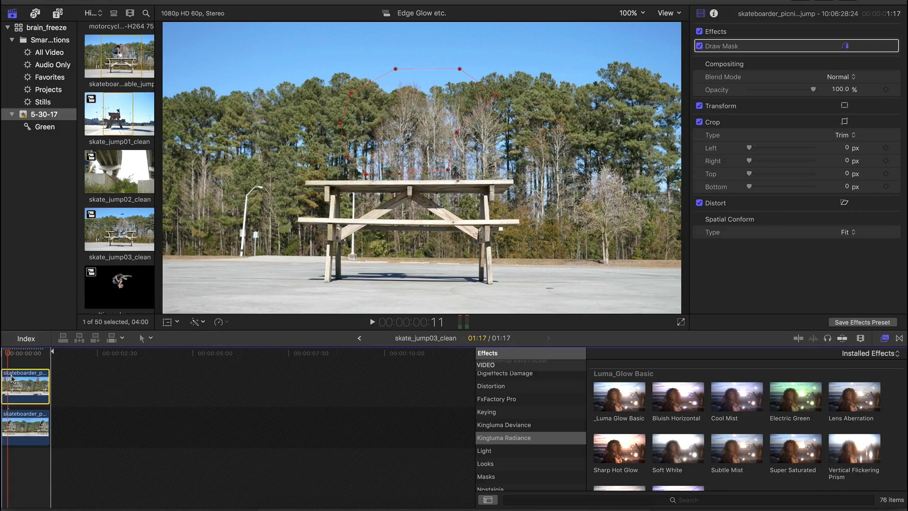
pyautogui.click(10, 418)
pyautogui.press('v')
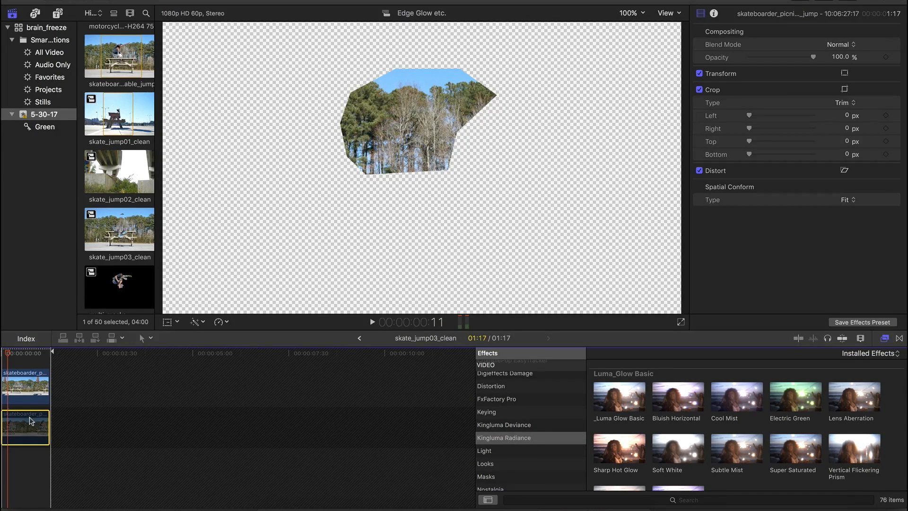
pyautogui.press('v')
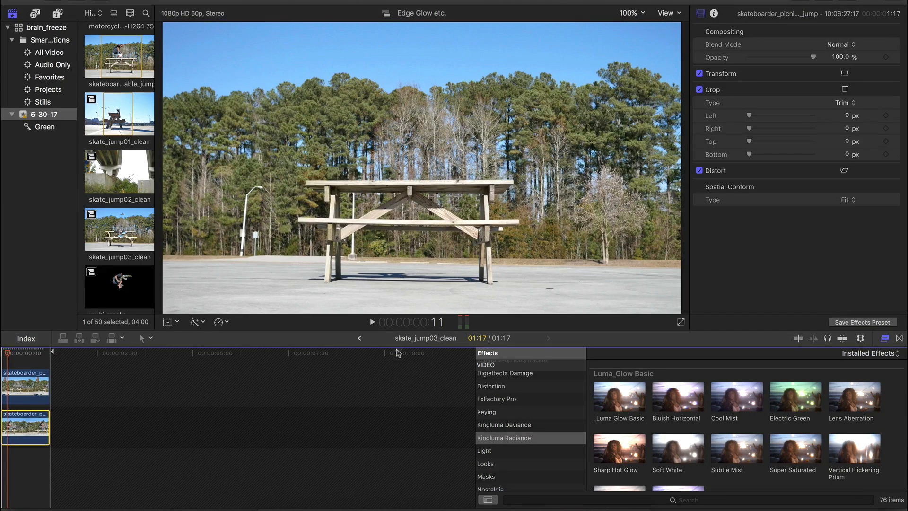
# Return to the Edge Glow etc. timeline and scrub past the second multi_masks clip to the glowing skateboarder shot at 7:39
pyautogui.click(359, 338)
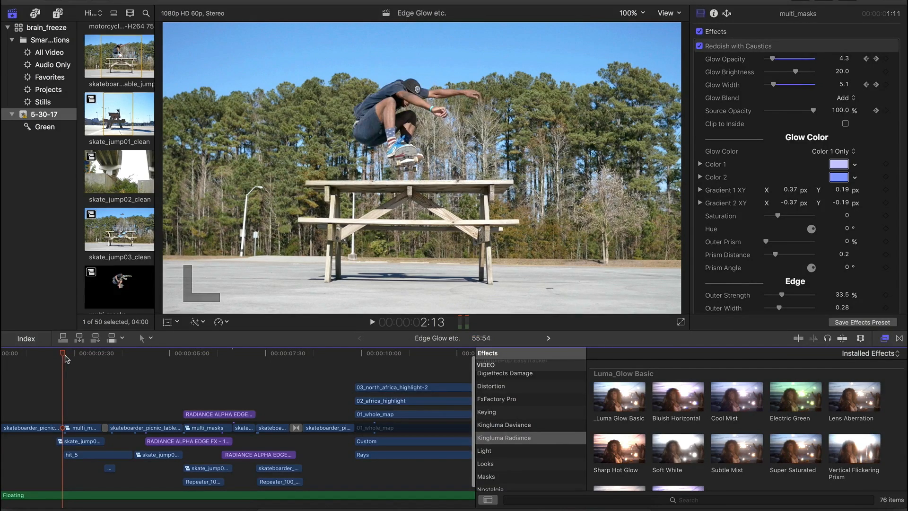
pyautogui.moveTo(65, 358); pyautogui.dragTo(198, 359)
pyautogui.moveTo(187, 362); pyautogui.dragTo(272, 362)
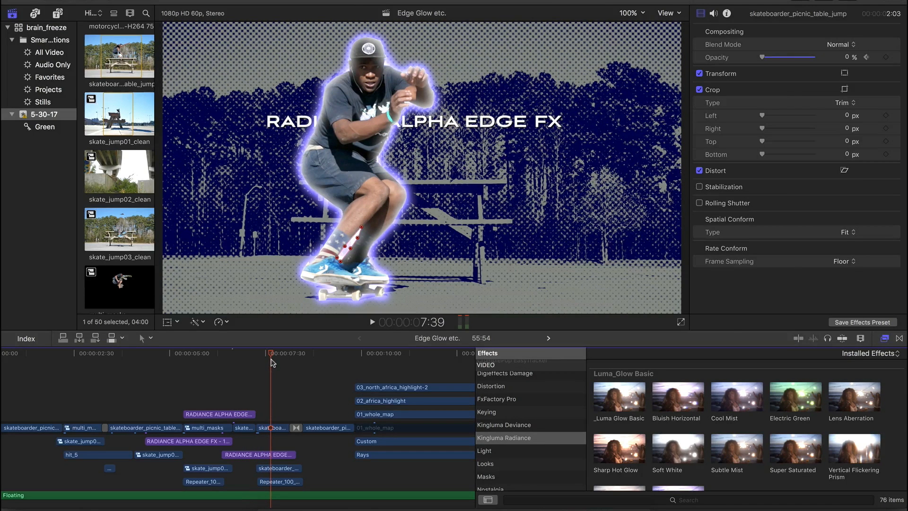
# Select the glowing skateboarder clip at 7:39 and inspect the outlines of its two Draw Mask effects
pyautogui.click(274, 428)
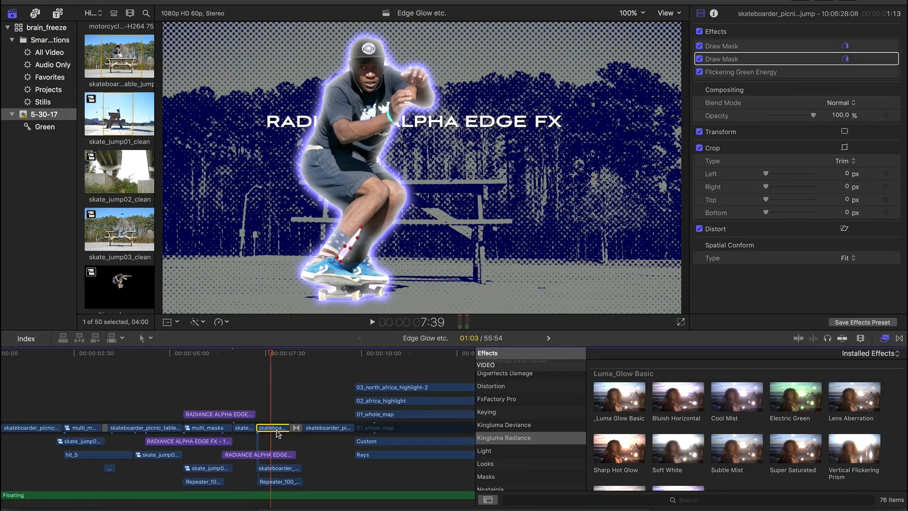
pyautogui.click(723, 48)
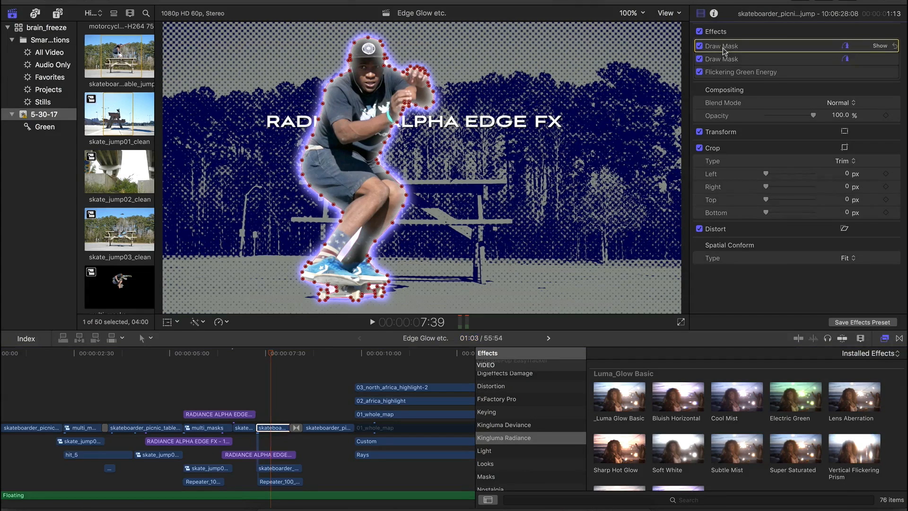
pyautogui.click(722, 59)
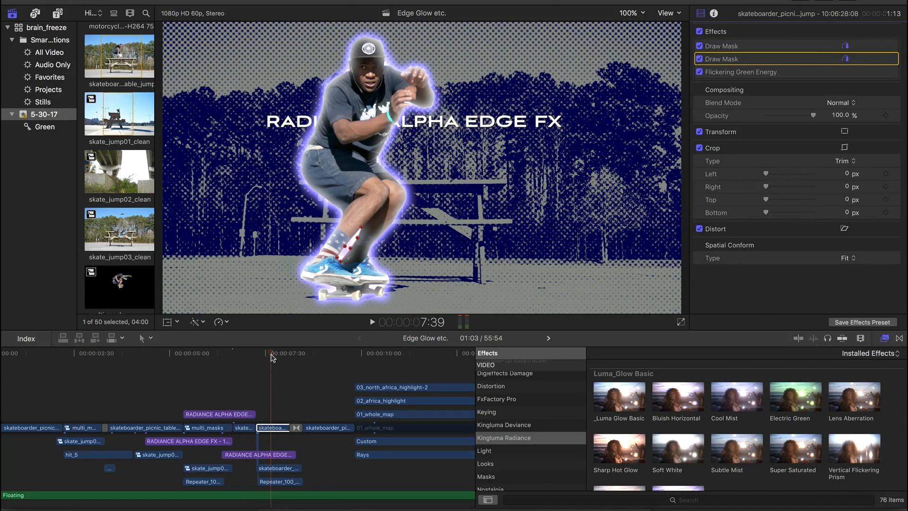
# Scrub to the glowing Africa map at 11:03 and view the source stills 03_north_africa_highlight-2, 02_africa_highlight and 01_whole_map
pyautogui.moveTo(273, 358); pyautogui.dragTo(402, 354)
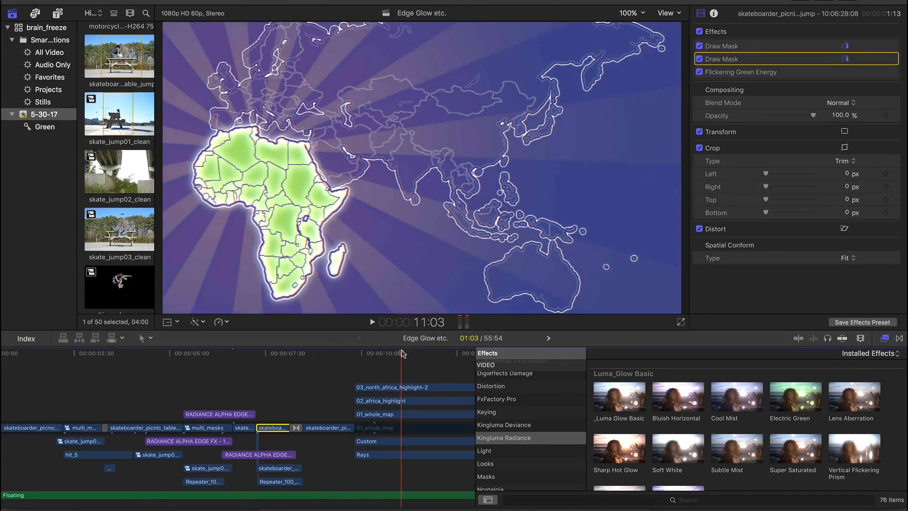
pyautogui.hscroll(6, 383, 365)
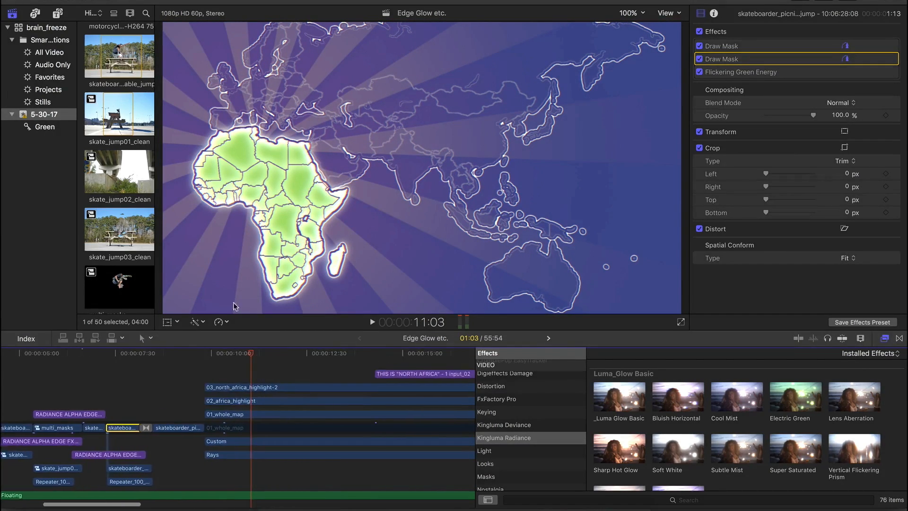
pyautogui.scroll(-15, 142, 187)
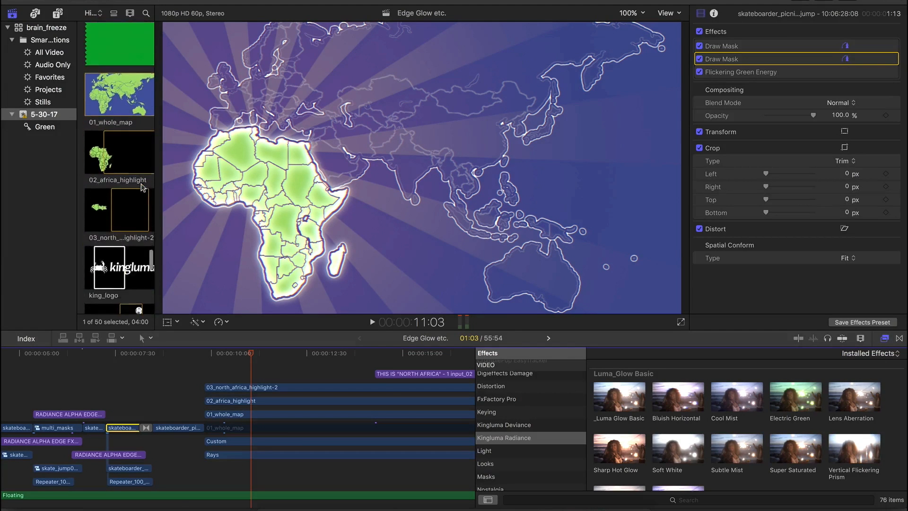
pyautogui.click(112, 134)
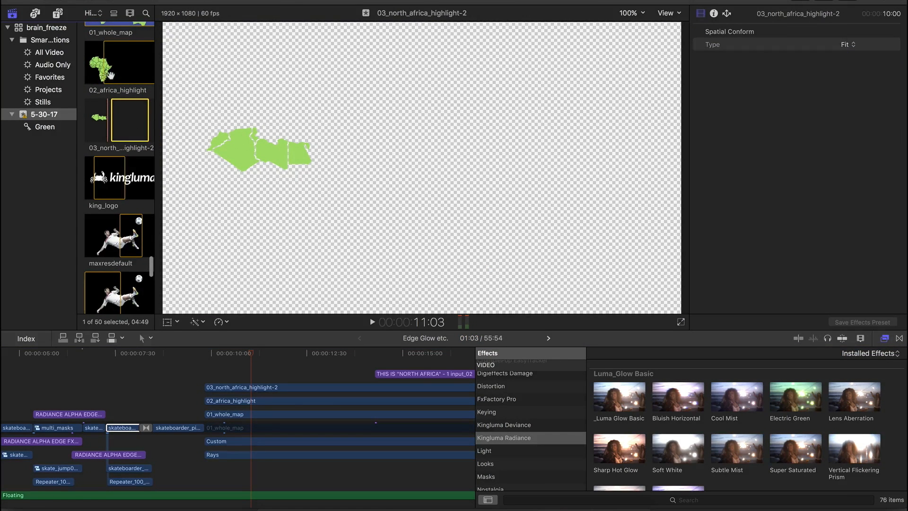
pyautogui.click(109, 71)
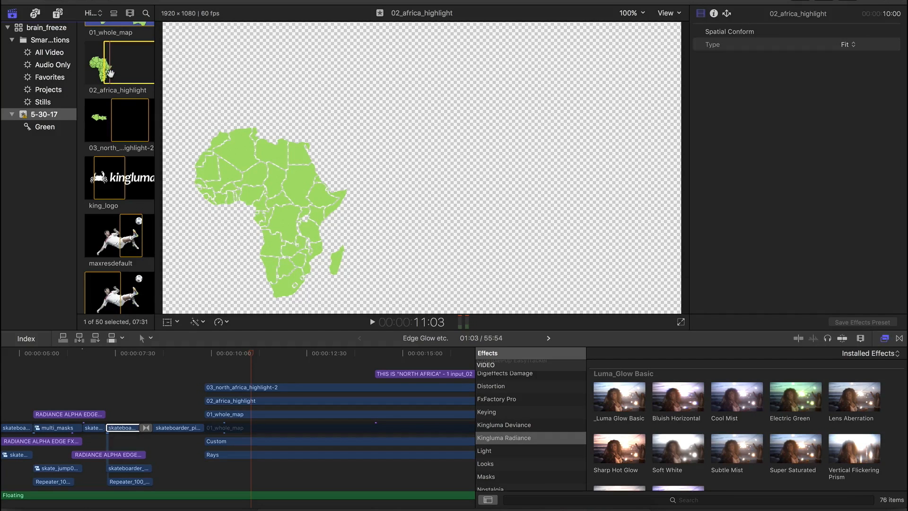
pyautogui.scroll(2, 110, 89)
pyautogui.click(114, 66)
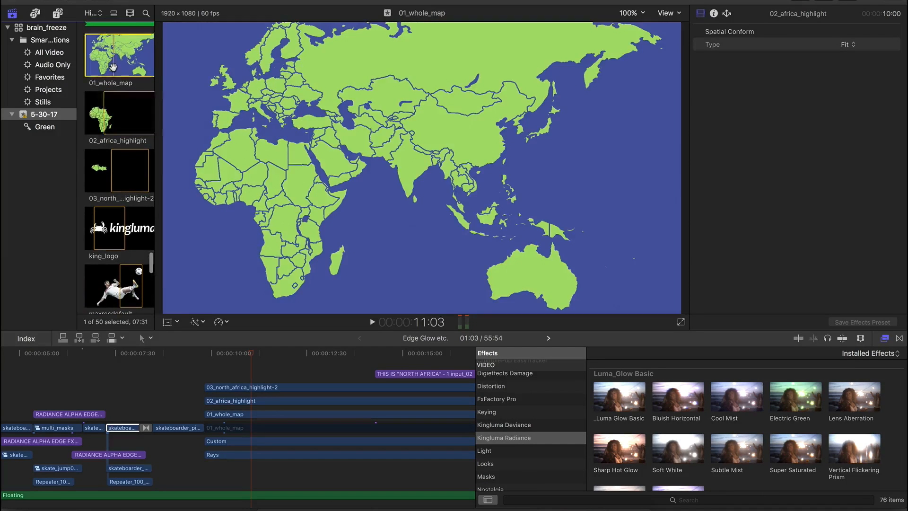
# Scrub through the "THIS IS NORTH AFRICA" title to the glowing soccer player shot at 20:16
pyautogui.moveTo(241, 360); pyautogui.dragTo(377, 370)
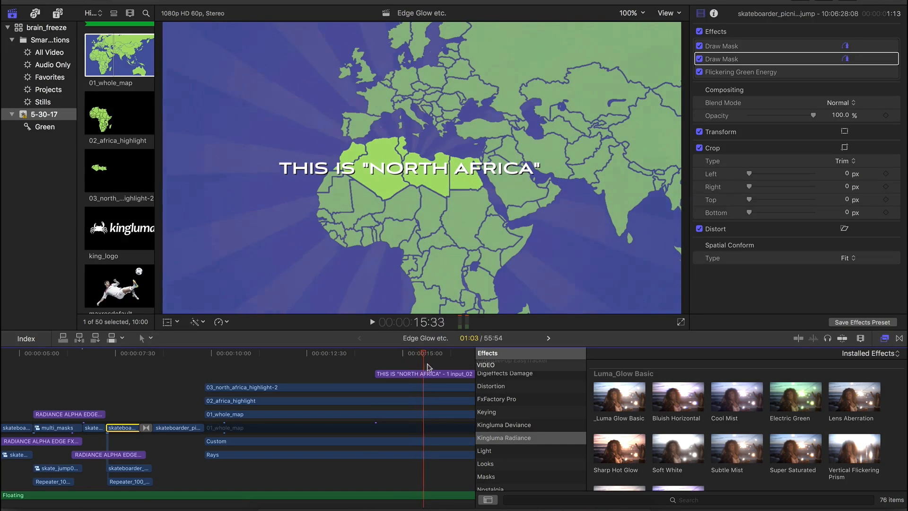
pyautogui.hscroll(10, 361, 368)
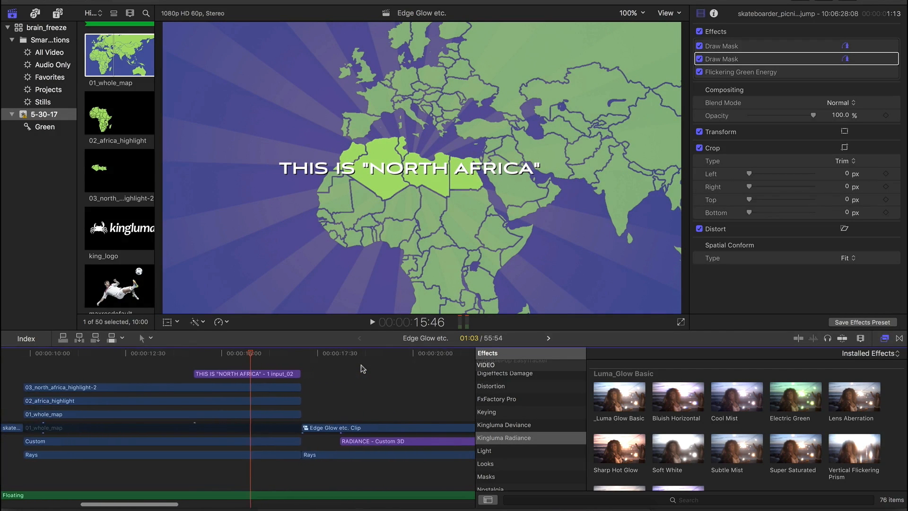
pyautogui.moveTo(246, 355); pyautogui.dragTo(410, 350)
# Select the RADIANCE EDGE FX 3D title over the soccer player and rotate it slightly about its vertical axis
pyautogui.press('c')
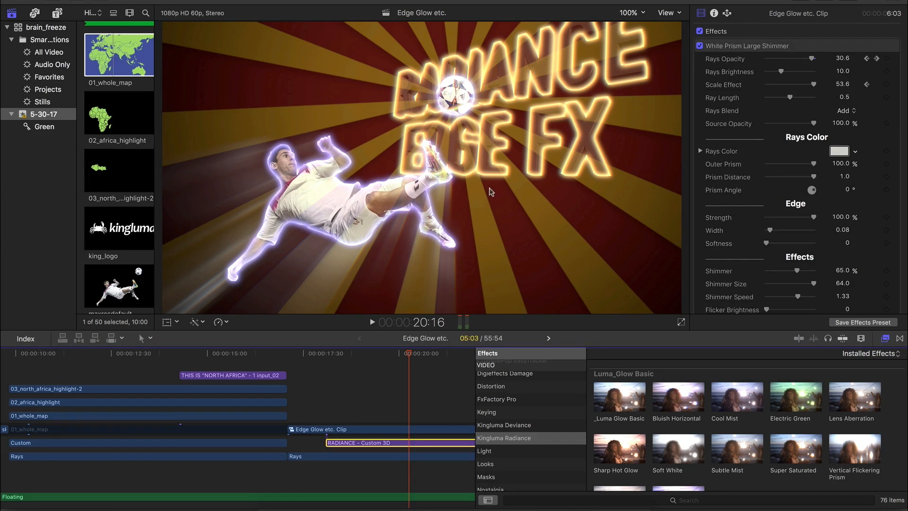
pyautogui.click(578, 122)
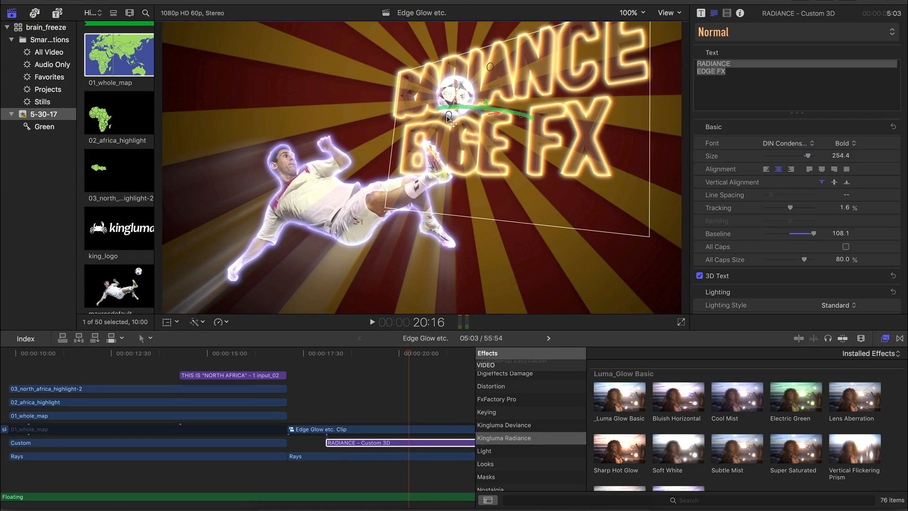
pyautogui.moveTo(447, 138); pyautogui.dragTo(446, 115)
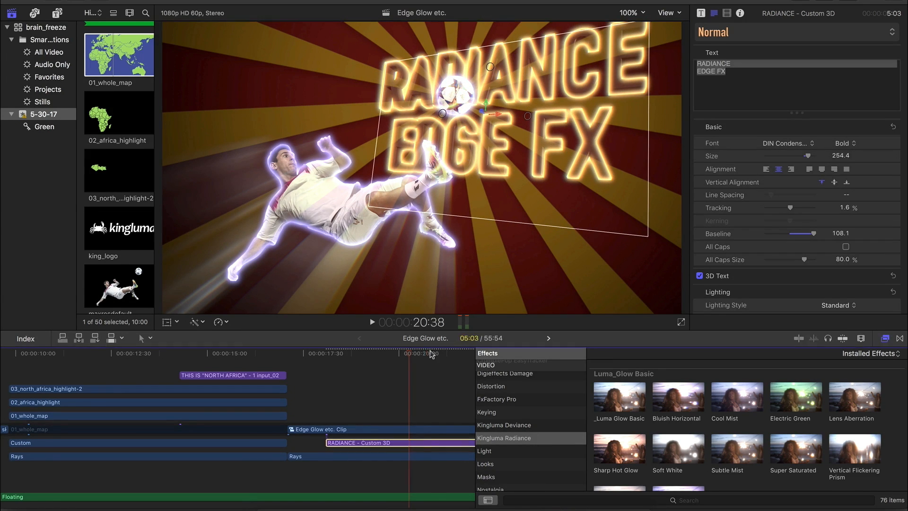
# In the second Jean Claude Van Damme clip at 29:09, raise the Shape Mask and move the whole clip to the right with Transform
pyautogui.moveTo(431, 351); pyautogui.dragTo(360, 401)
pyautogui.click(712, 72)
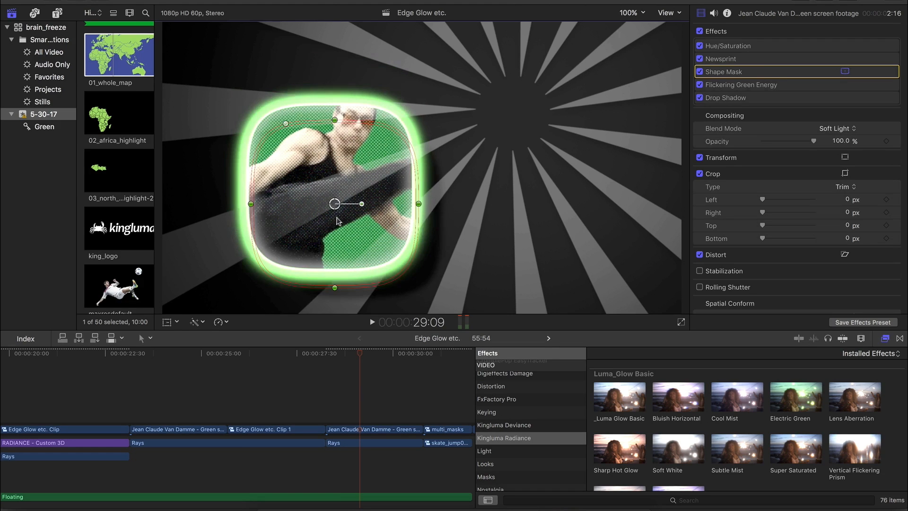
pyautogui.moveTo(337, 221); pyautogui.dragTo(323, 160)
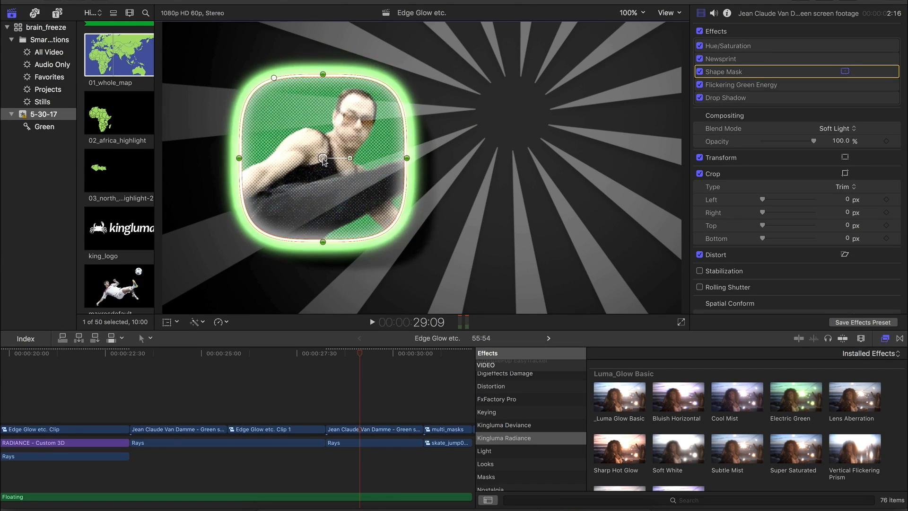
pyautogui.click(167, 323)
pyautogui.moveTo(423, 169); pyautogui.dragTo(583, 161)
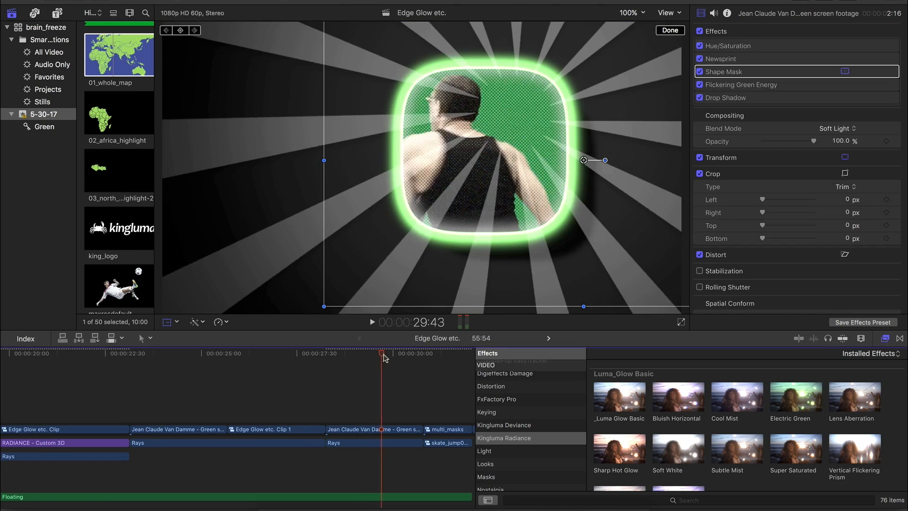
# Select the last multi_masks clip and preview Kingluma Radiance Alpha Edge Glow presets on it, including Reddish with Caustics and White with Gap
pyautogui.click(444, 429)
pyautogui.scroll(-3, 654, 411)
pyautogui.scroll(-5, 653, 410)
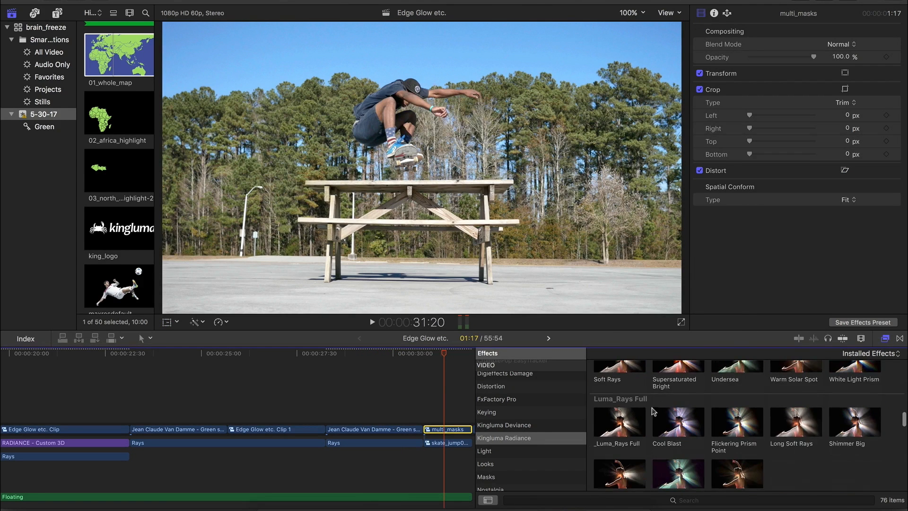
pyautogui.scroll(-2, 653, 410)
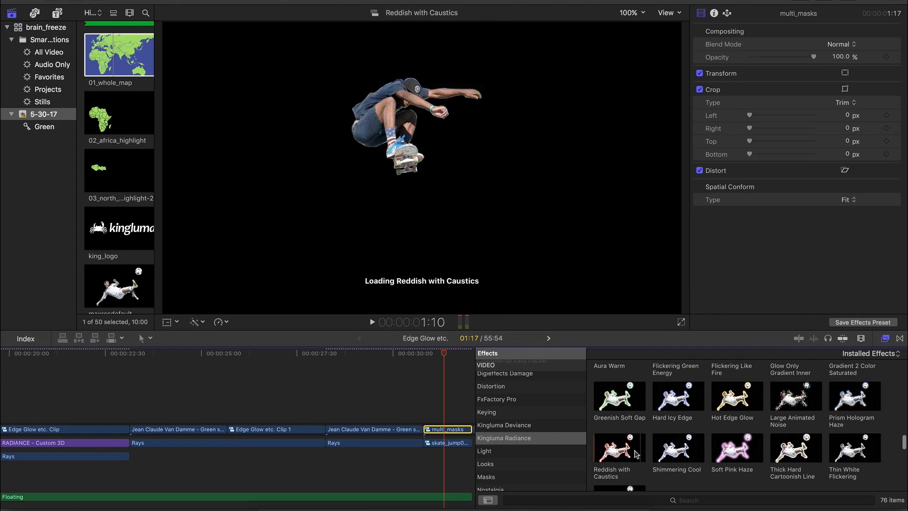
pyautogui.scroll(-2, 623, 455)
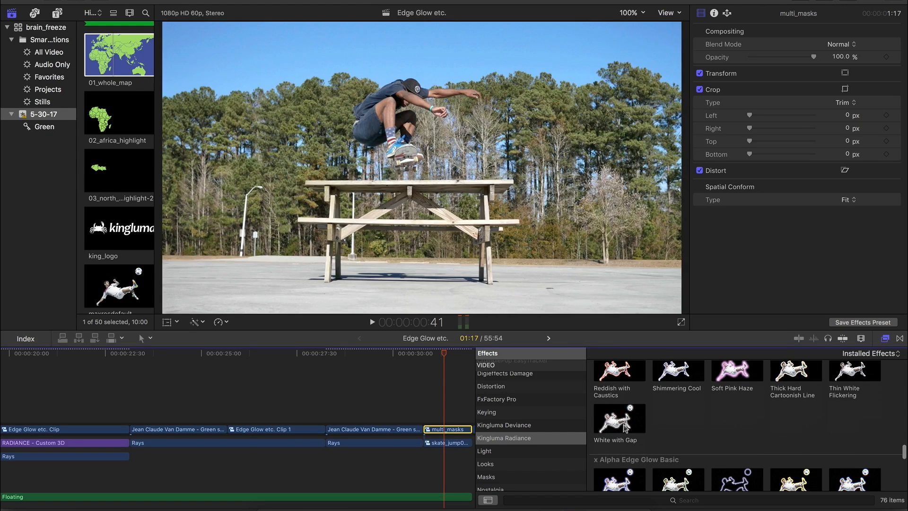
pyautogui.scroll(-6, 624, 422)
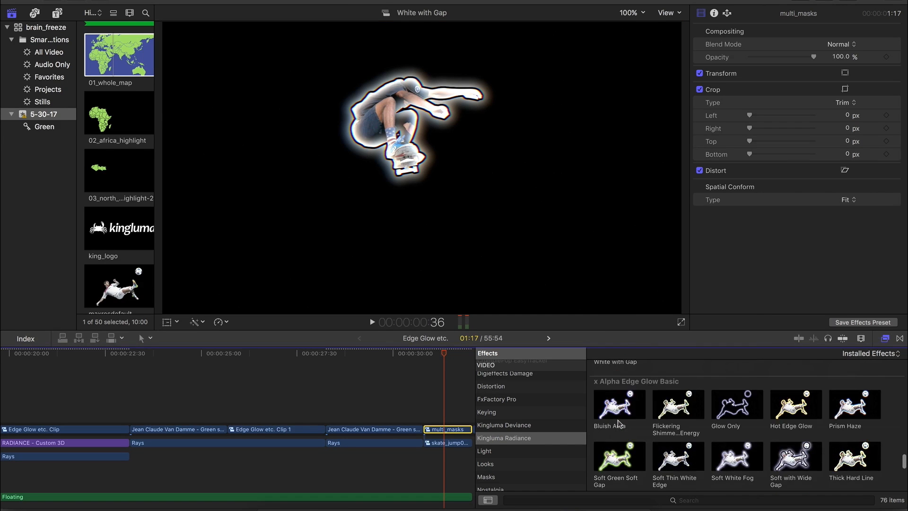